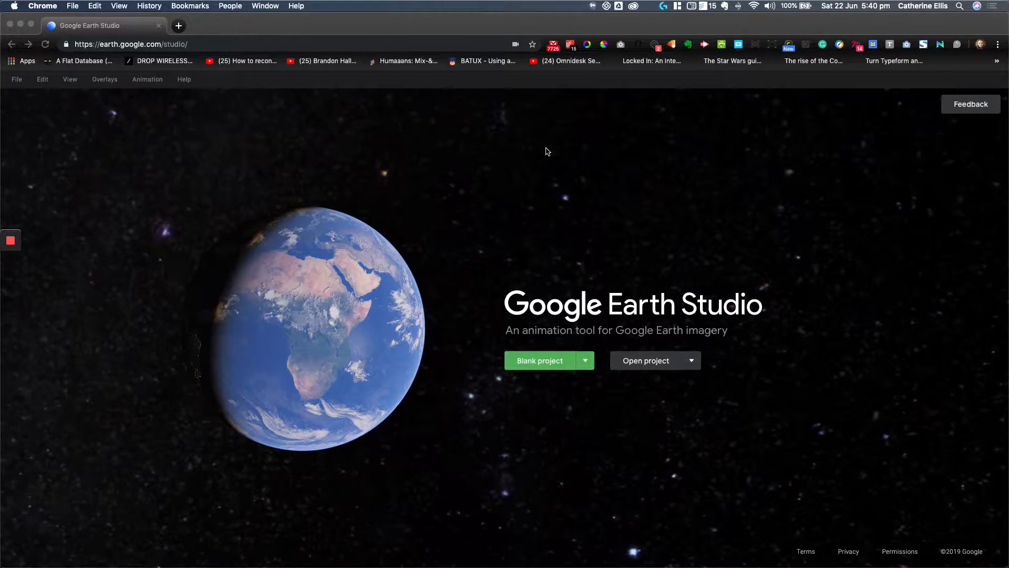
Step: Start a Quick Start project from the Fly To & Orbit template
{"action": "left_click", "coordinate": [589, 360]}
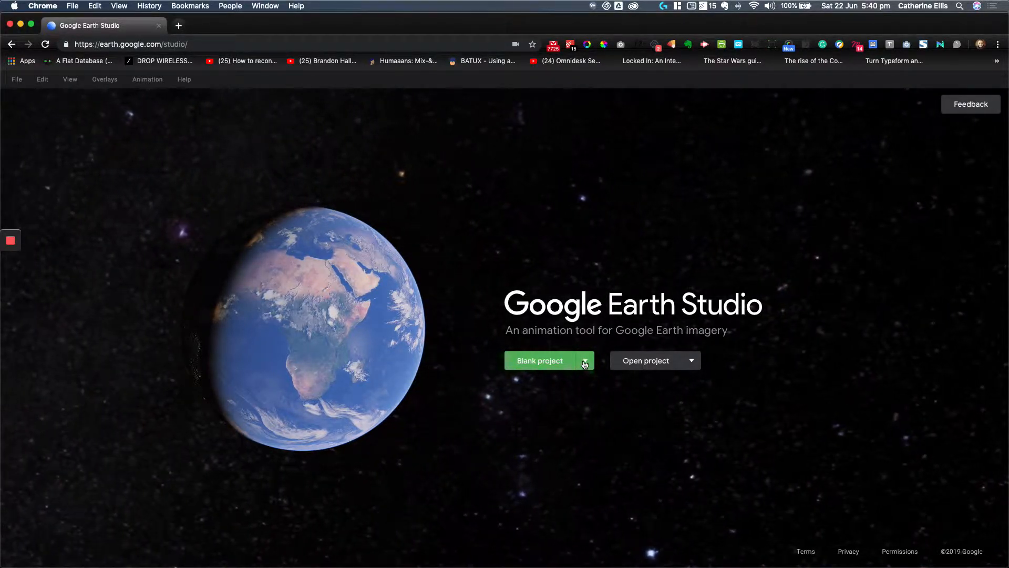
{"action": "left_click", "coordinate": [586, 363]}
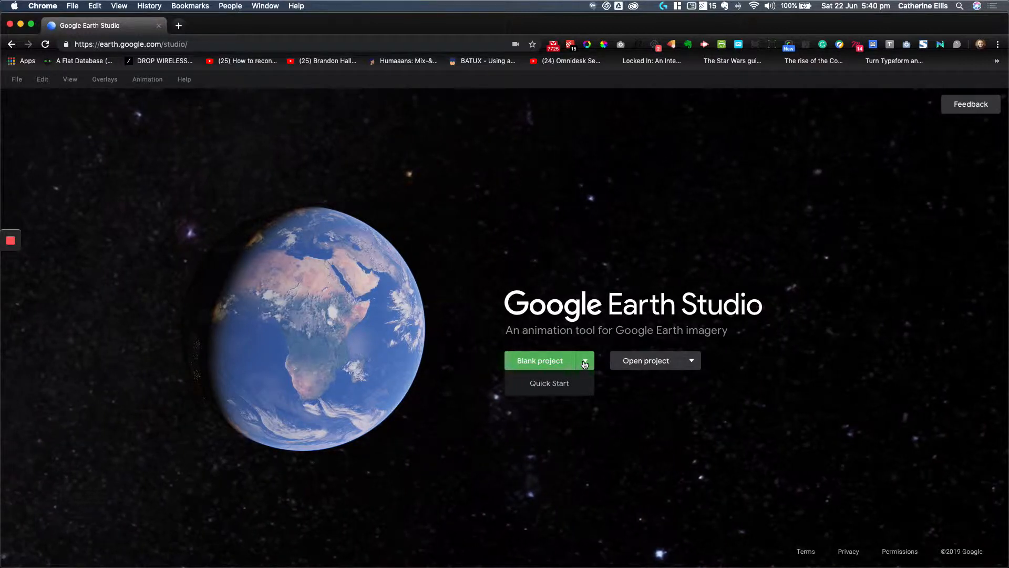
{"action": "left_click", "coordinate": [554, 385]}
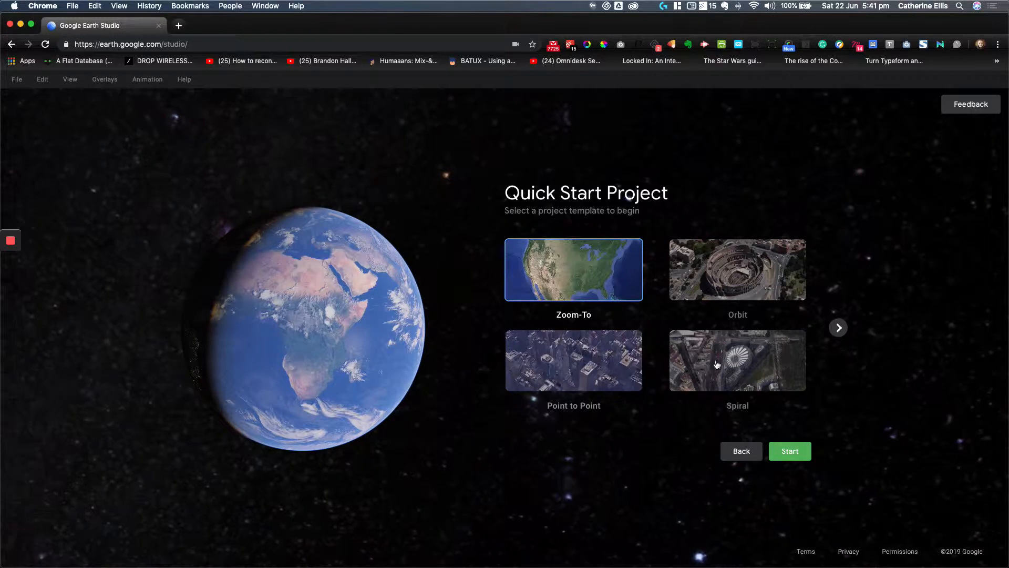
{"action": "left_click", "coordinate": [839, 328]}
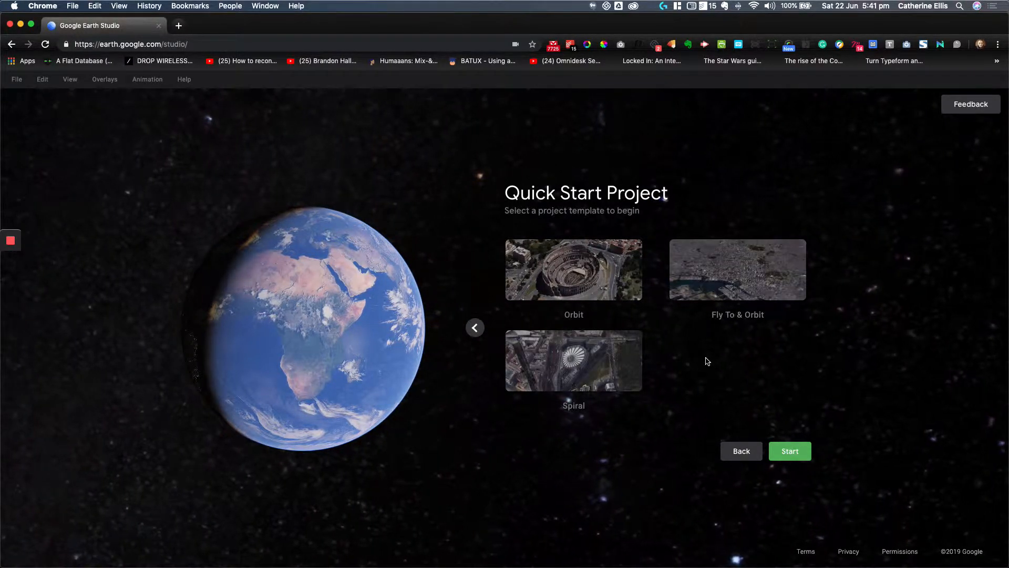
{"action": "left_click", "coordinate": [707, 292]}
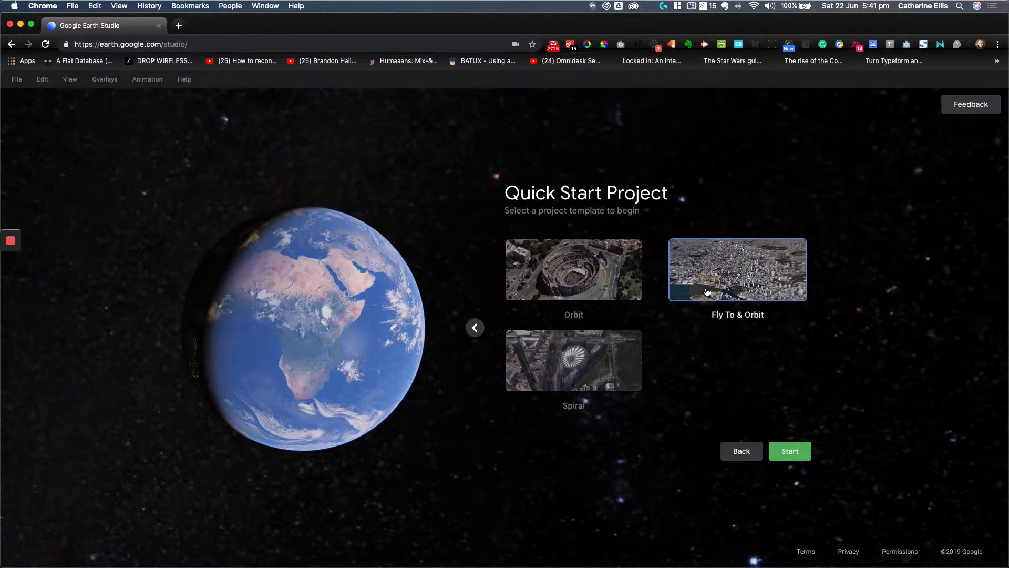
{"action": "left_click", "coordinate": [799, 455]}
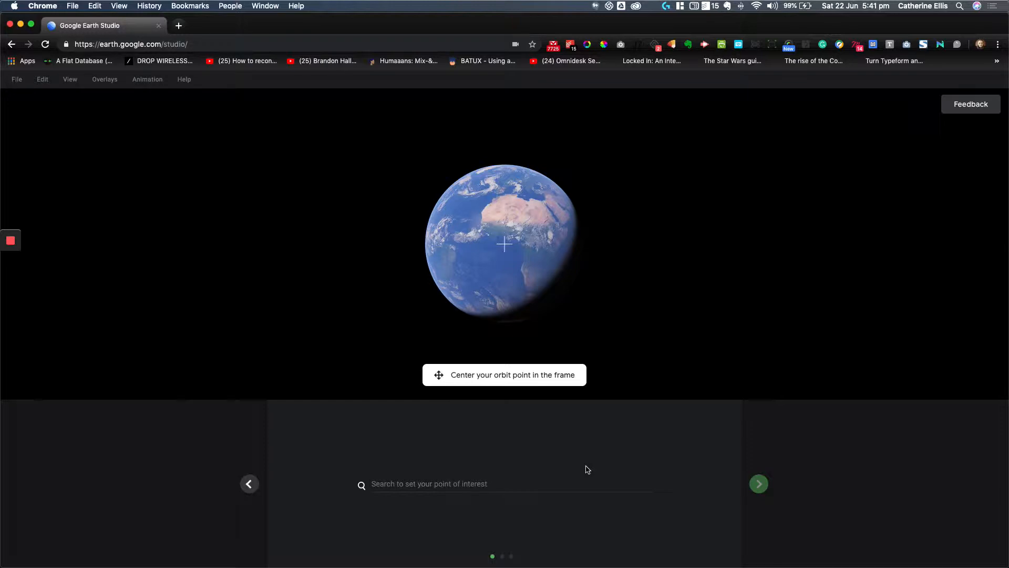
Step: Set the orbit's point of interest to New Zealand Parliament Buildings, Pipitea, Wellington, New Zealand
{"action": "left_click", "coordinate": [396, 482]}
{"action": "left_click", "coordinate": [422, 532]}
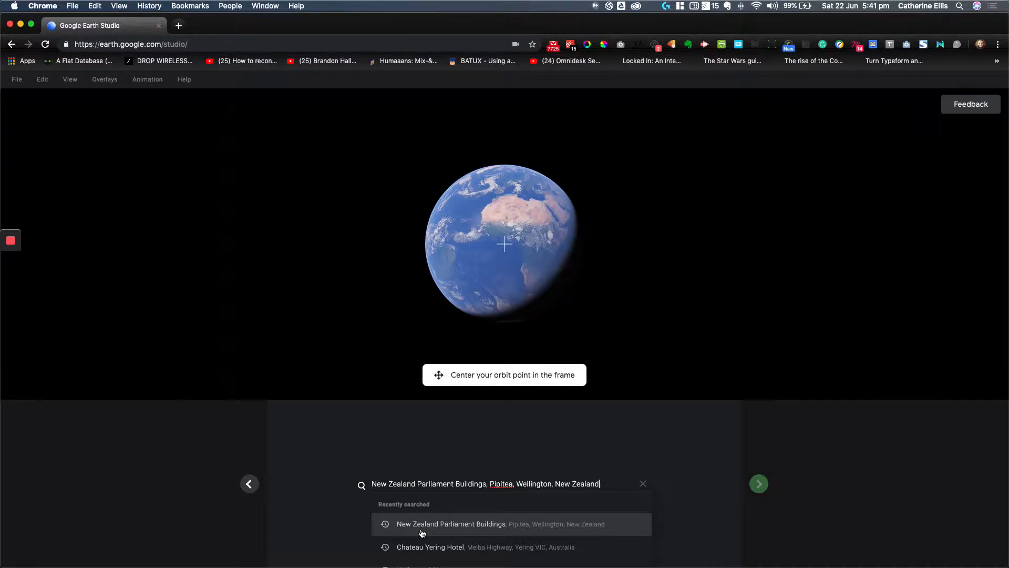
{"action": "left_click", "coordinate": [421, 526]}
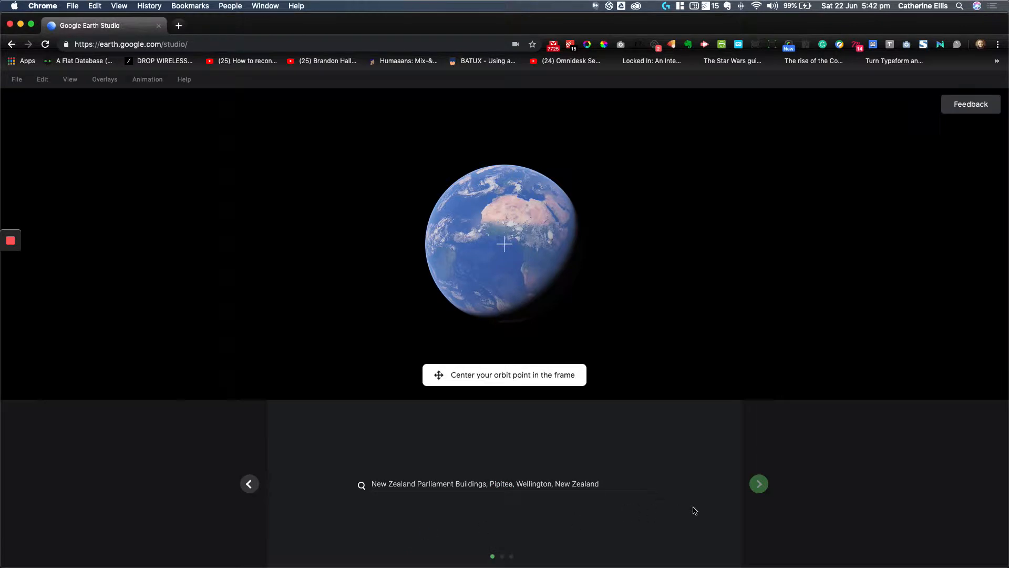
{"action": "left_click", "coordinate": [763, 488]}
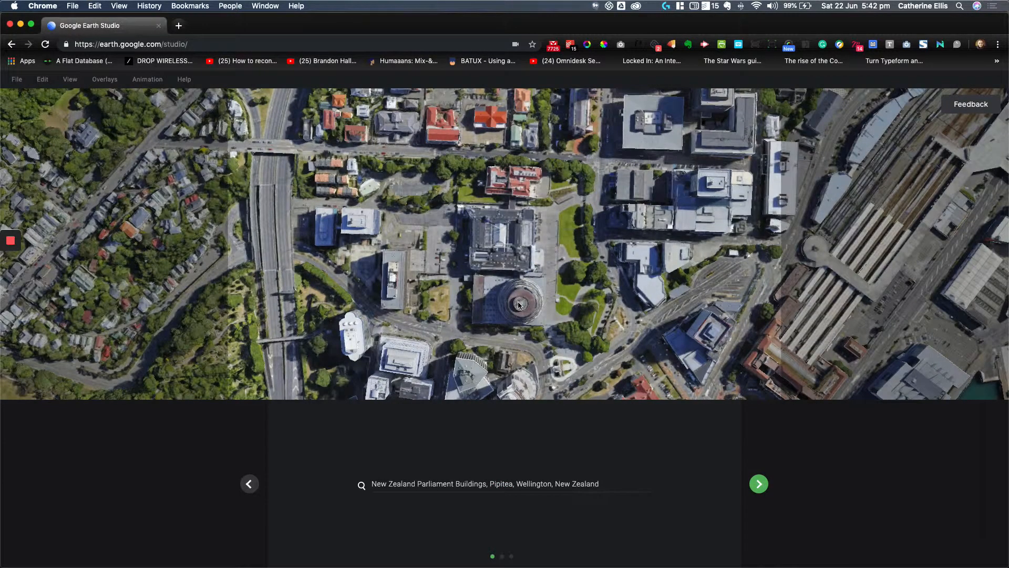
Step: Center the round roof of the Beehive building on the orbit point crosshair in a closer map view
{"action": "left_click_drag", "start_coordinate": [521, 302], "coordinate": [504, 245]}
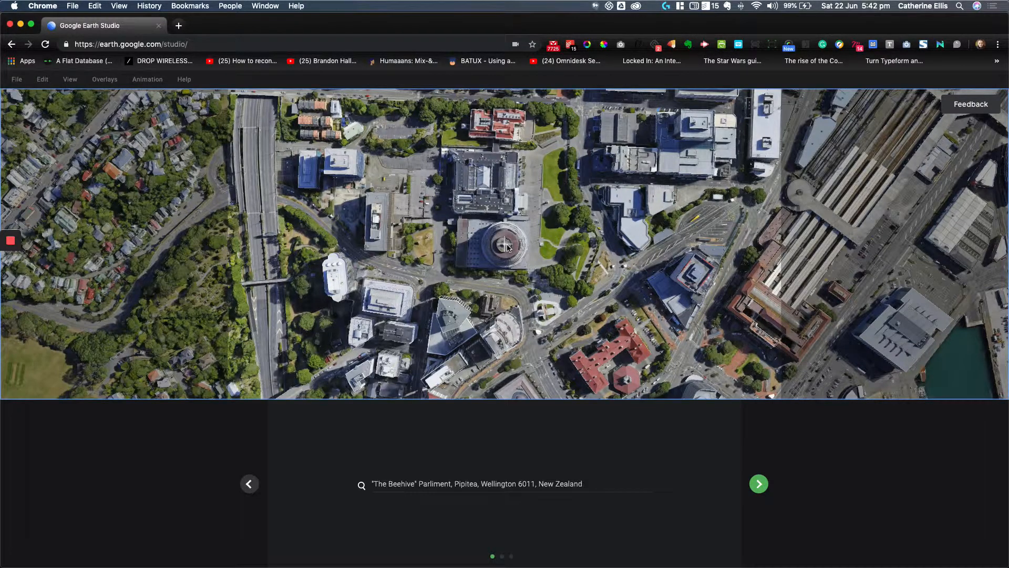
{"action": "scroll", "coordinate": [572, 284], "scroll_direction": "up", "scroll_amount": 5}
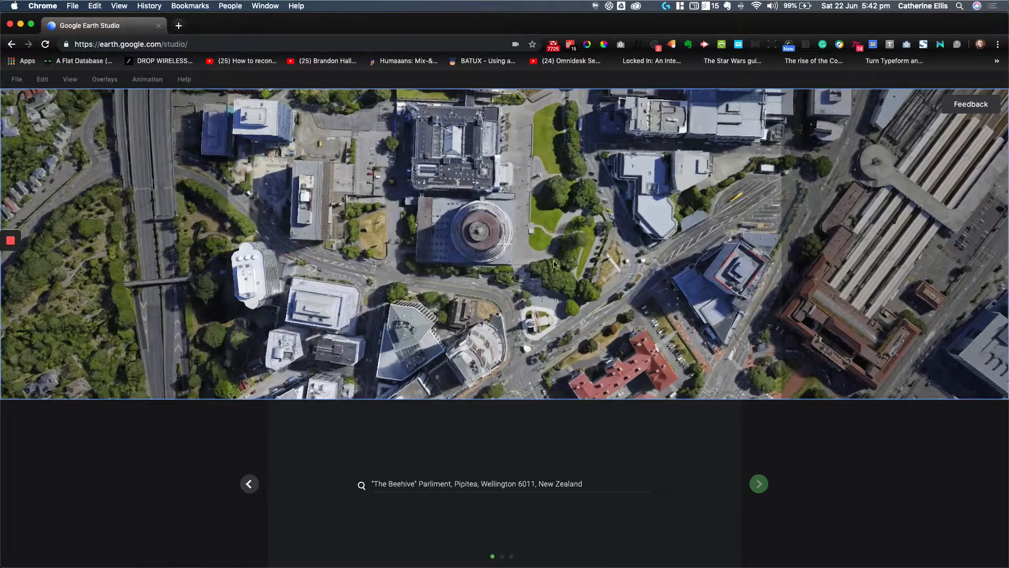
{"action": "left_click_drag", "start_coordinate": [551, 231], "coordinate": [575, 242]}
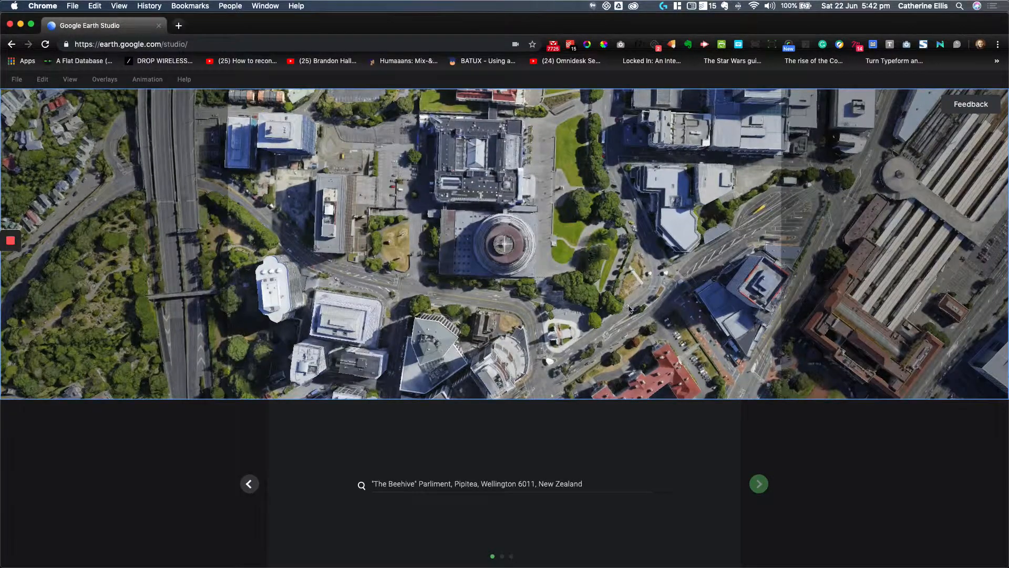
Step: Accept the orbit point, the default orbit altitude and radius settings and the 25-second duration to finish the Quick Start setup
{"action": "left_click", "coordinate": [759, 483]}
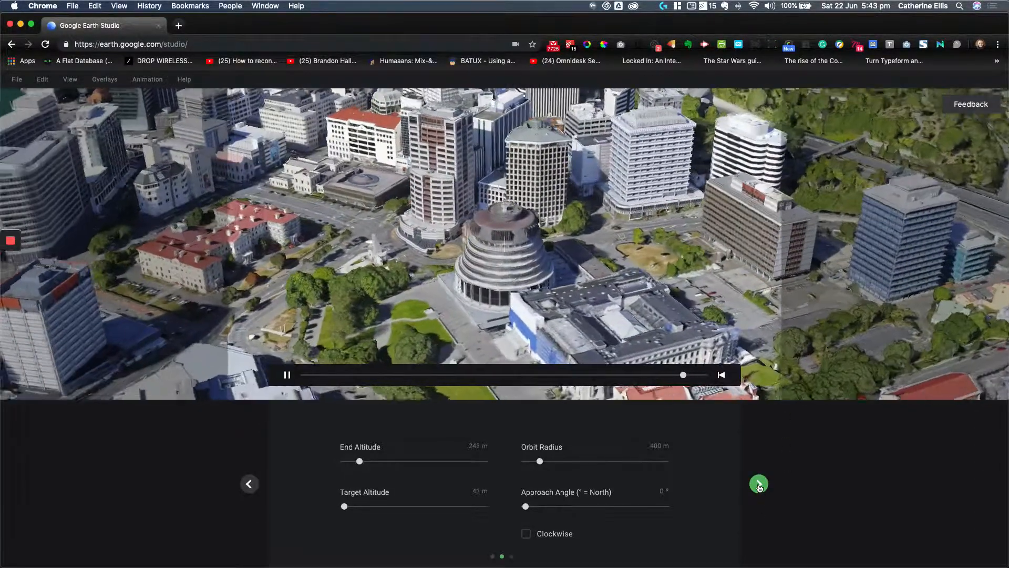
{"action": "left_click", "coordinate": [760, 485]}
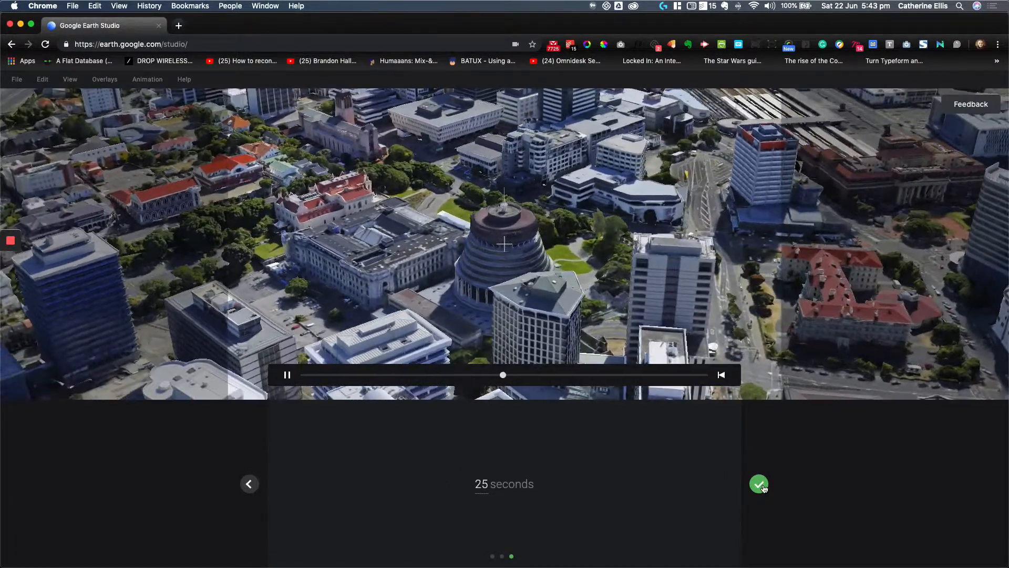
{"action": "left_click", "coordinate": [758, 484]}
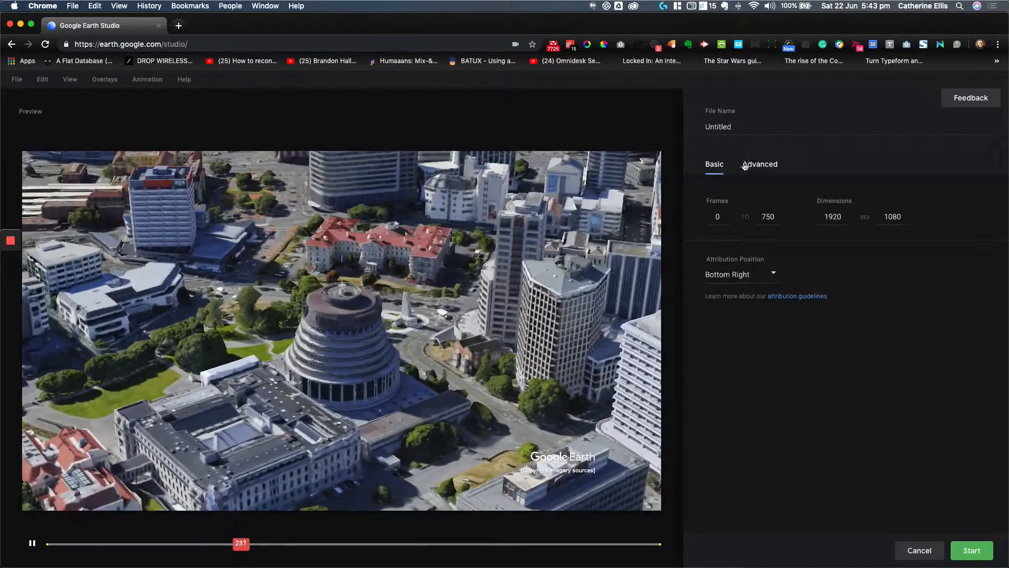
Step: Review the advanced render options for tracking data and texture quality, and leave the render setup without rendering
{"action": "left_click", "coordinate": [747, 166]}
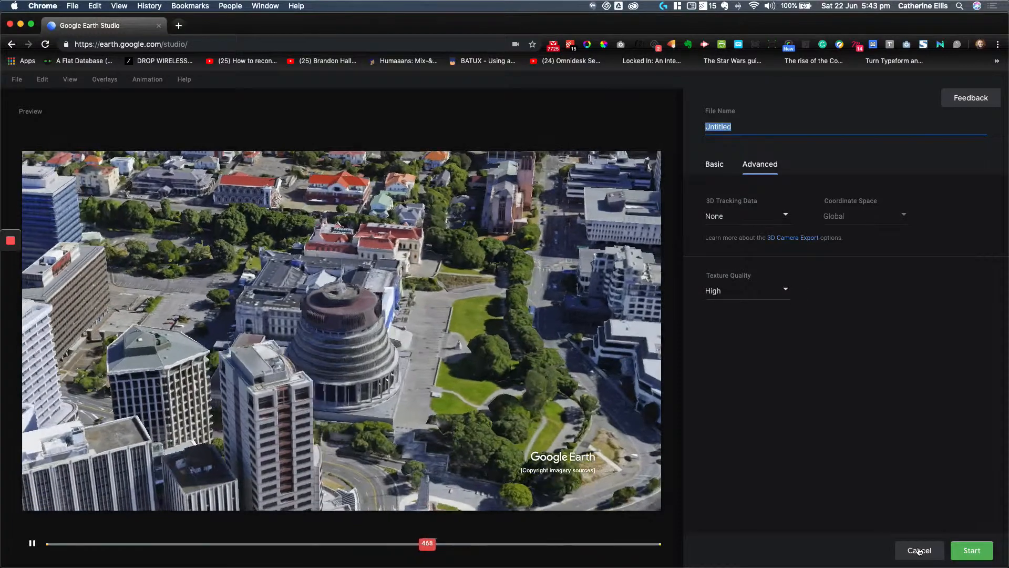
{"action": "left_click", "coordinate": [919, 550]}
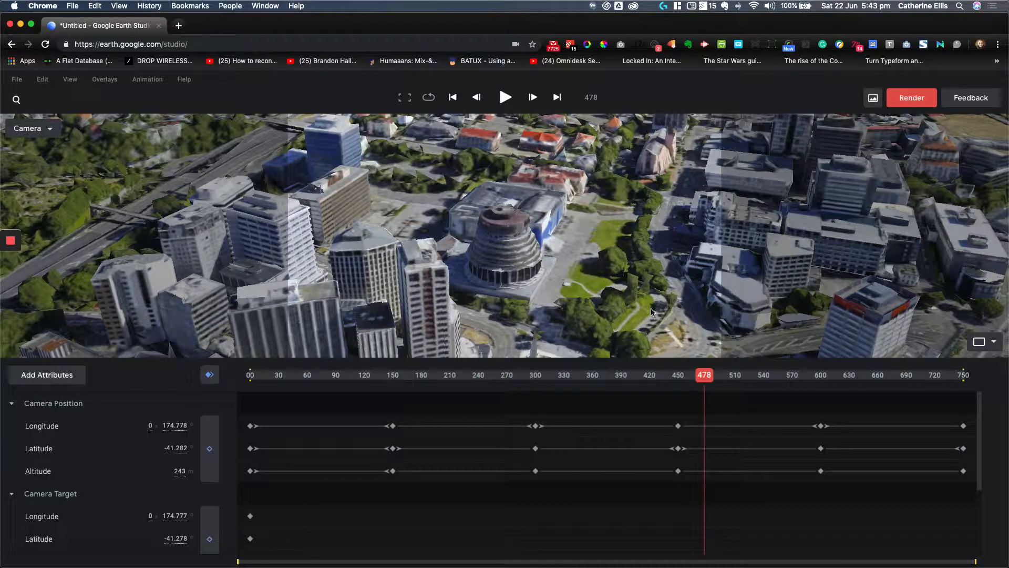
Step: Switch to Adobe After Effects and open the file import dialog
{"action": "mouse_move", "coordinate": [642, 552]}
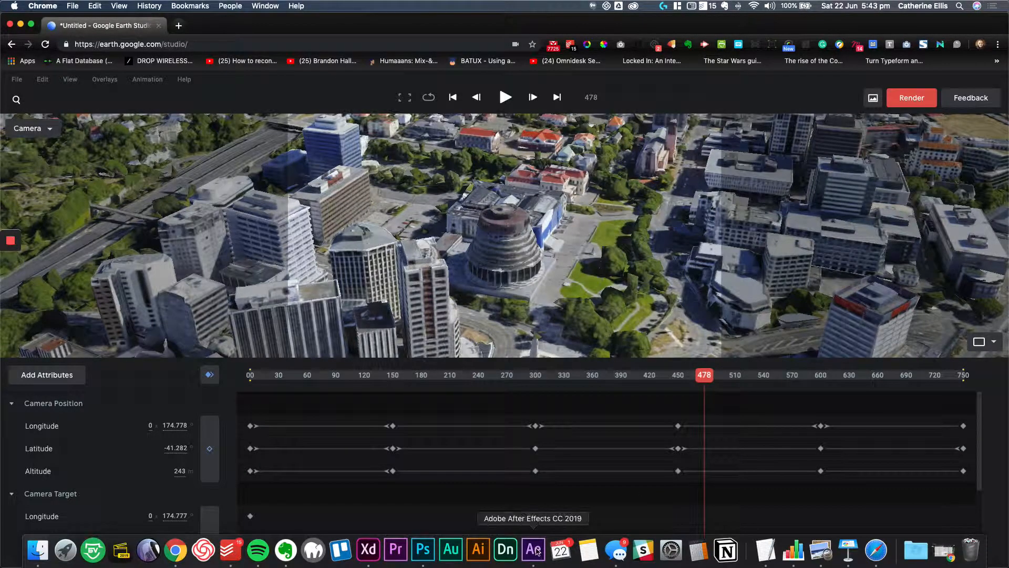
{"action": "left_click", "coordinate": [534, 550]}
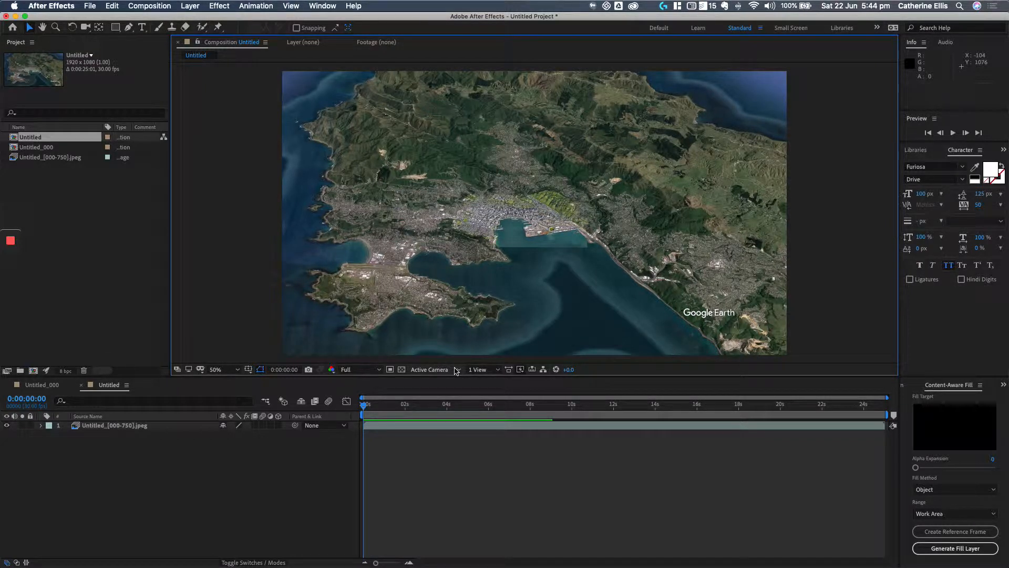
{"action": "left_click", "coordinate": [91, 7]}
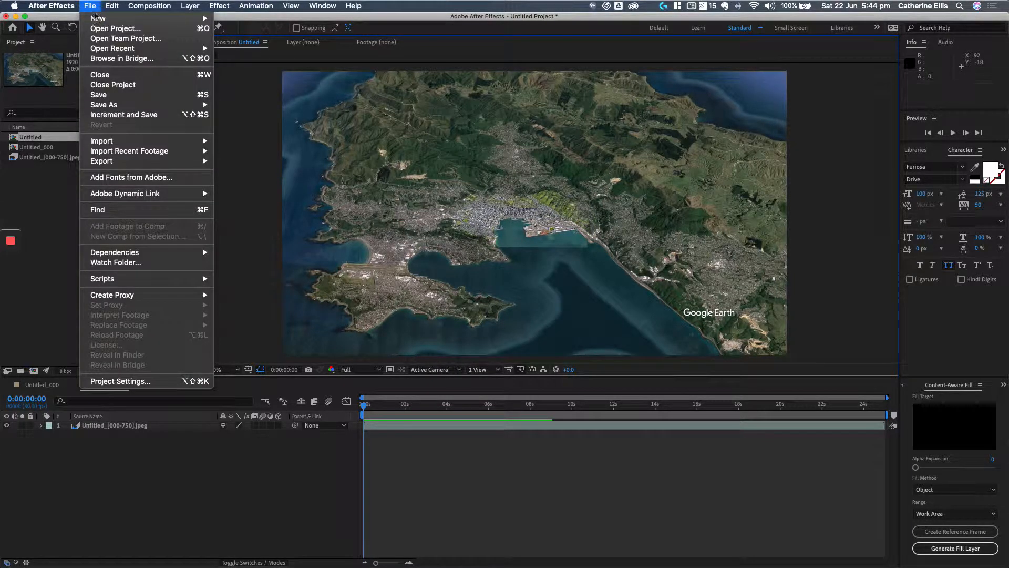
{"action": "mouse_move", "coordinate": [115, 141]}
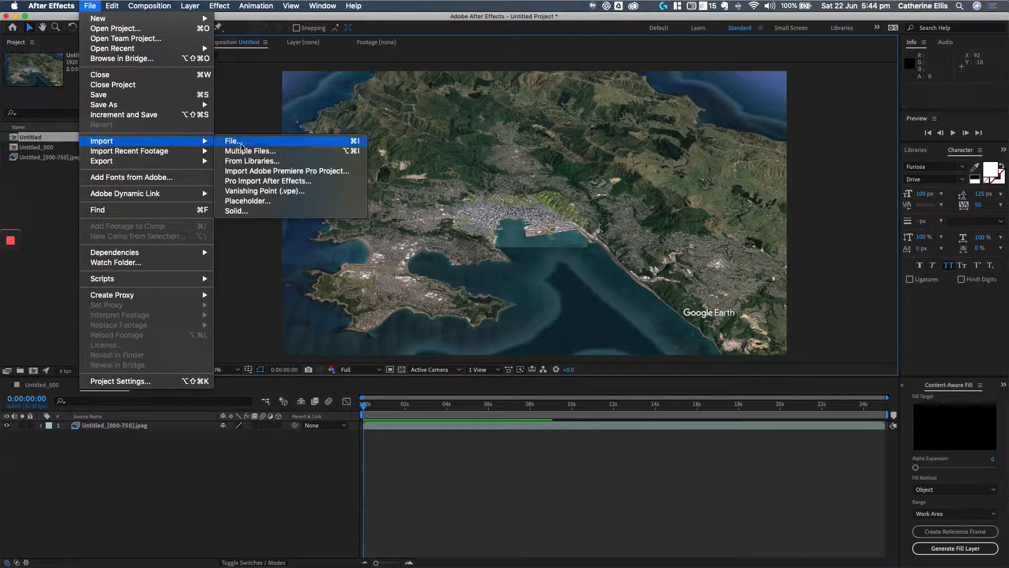
{"action": "left_click", "coordinate": [234, 142]}
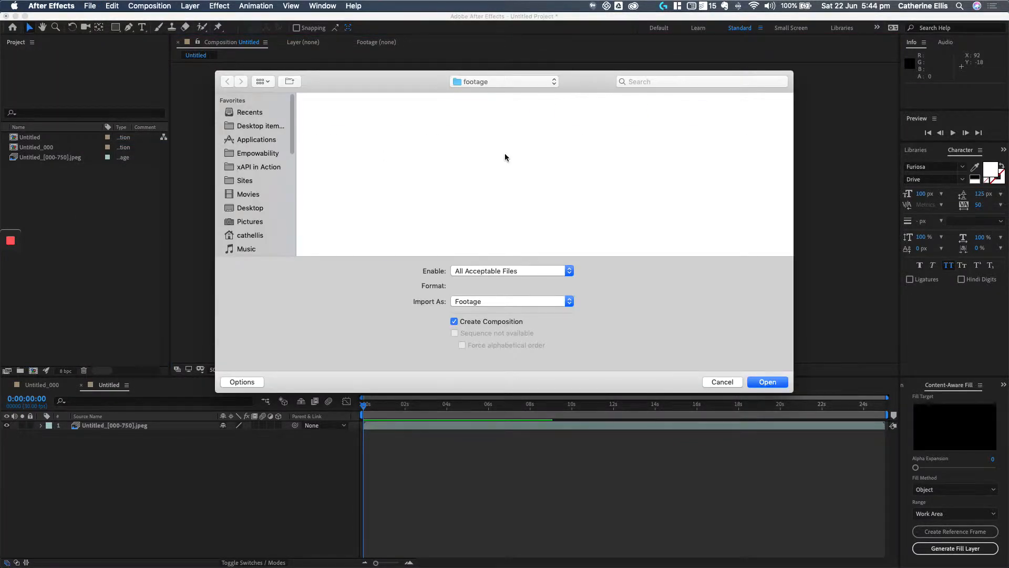
Step: Try to import the beehive footage folder's frames as a JPEG sequence composition, starting from Untitled_000.jpeg
{"action": "left_click", "coordinate": [529, 86]}
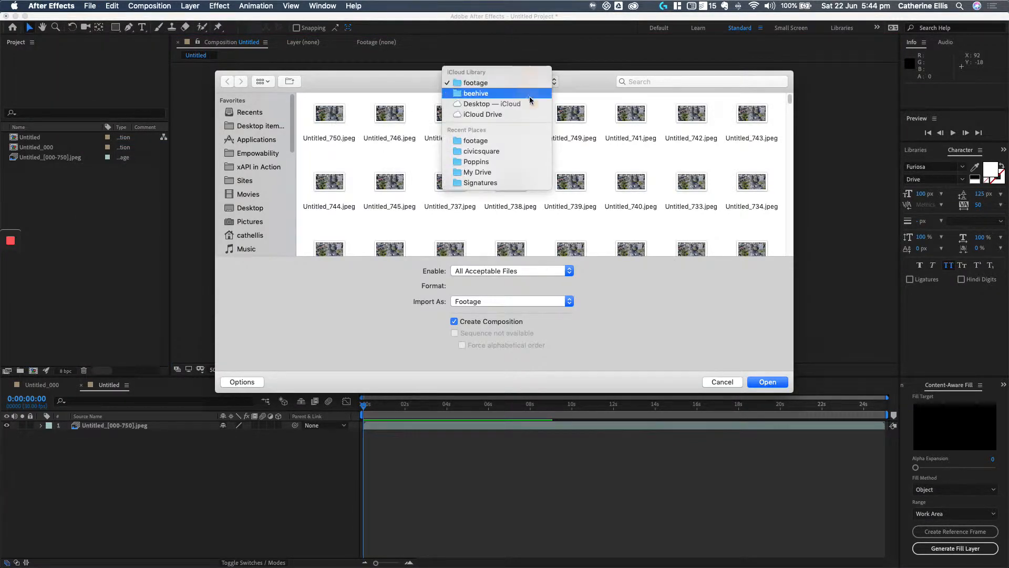
{"action": "left_click", "coordinate": [525, 90]}
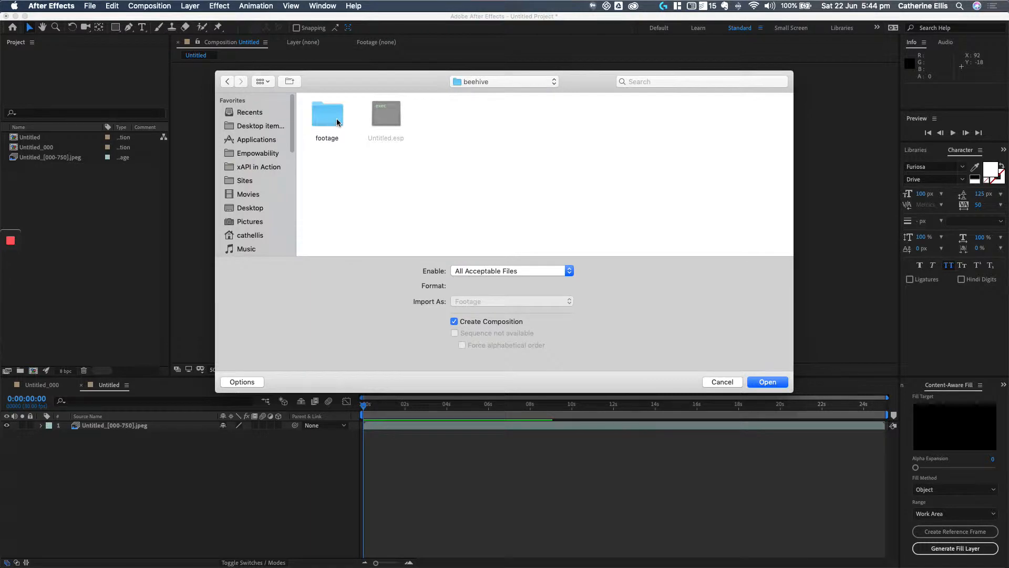
{"action": "double_click", "coordinate": [337, 122]}
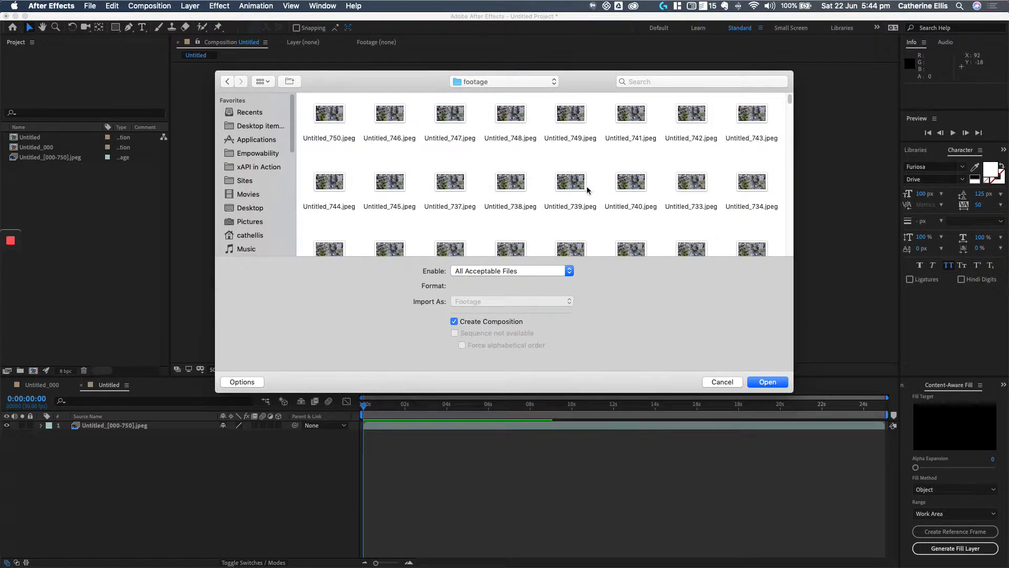
{"action": "scroll", "coordinate": [587, 188], "scroll_direction": "down", "scroll_amount": 20}
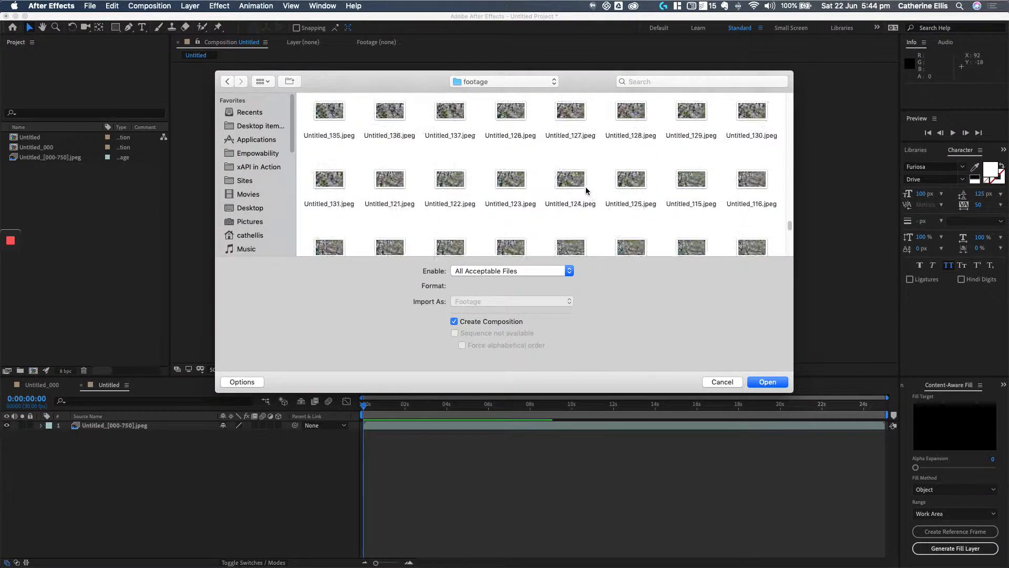
{"action": "scroll", "coordinate": [586, 187], "scroll_direction": "down", "scroll_amount": 6}
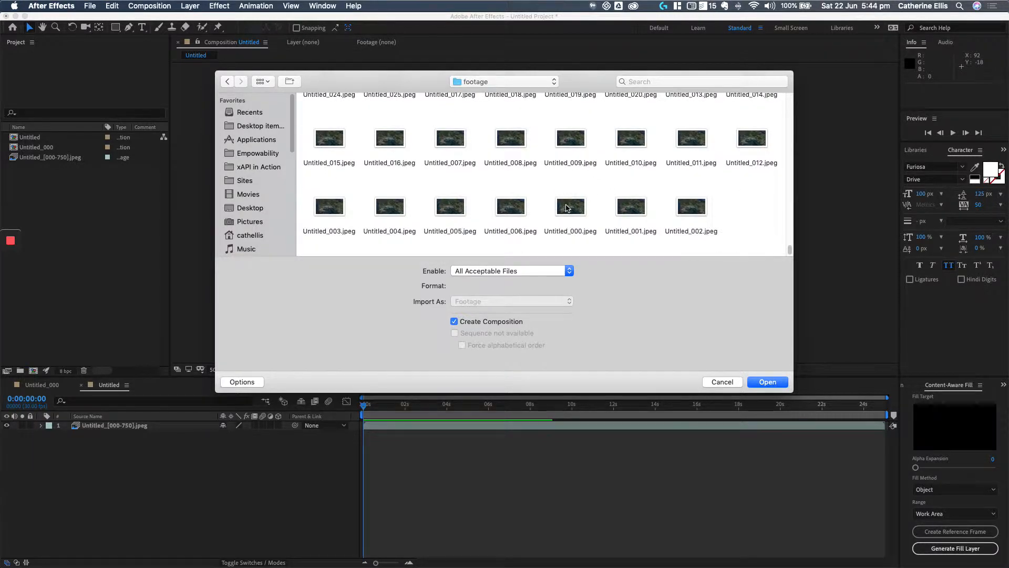
{"action": "left_click", "coordinate": [567, 208]}
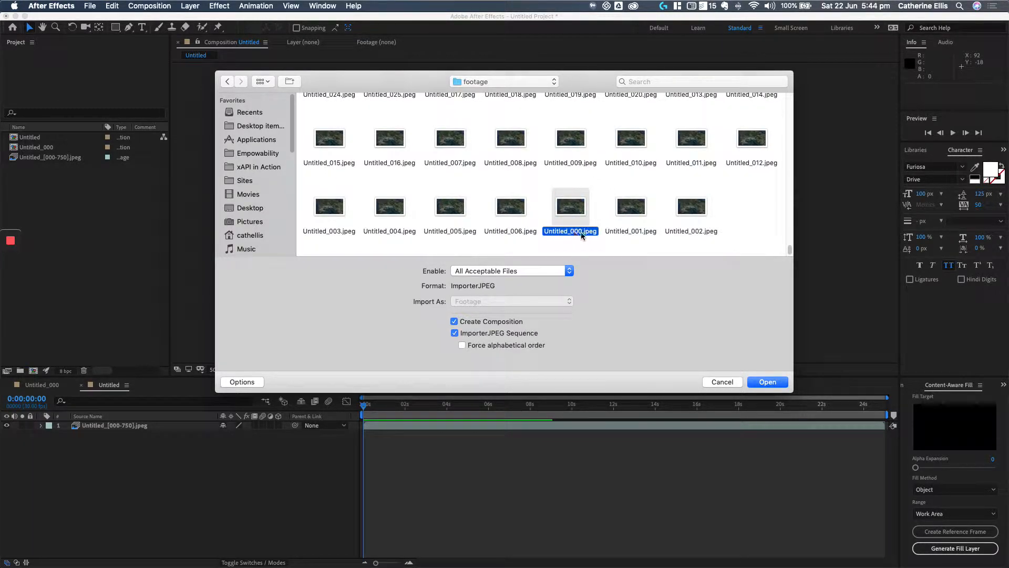
{"action": "left_click", "coordinate": [765, 381]}
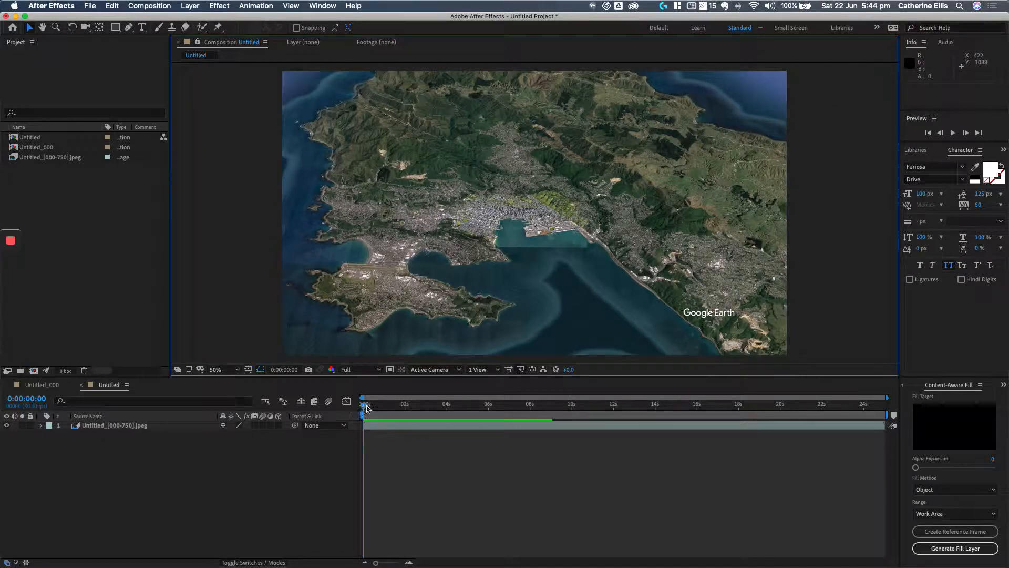
Step: Scrub the Untitled composition to about 0:00:05:22 and view the Beehive frame at 100% magnification
{"action": "left_click_drag", "start_coordinate": [365, 405], "coordinate": [483, 409]}
{"action": "left_click", "coordinate": [237, 369]}
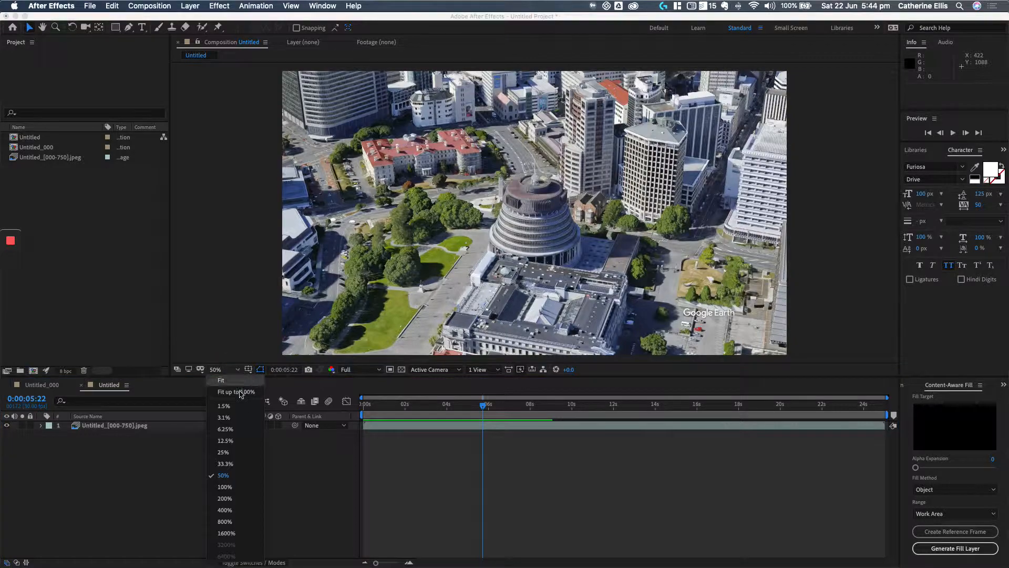
{"action": "left_click", "coordinate": [235, 487]}
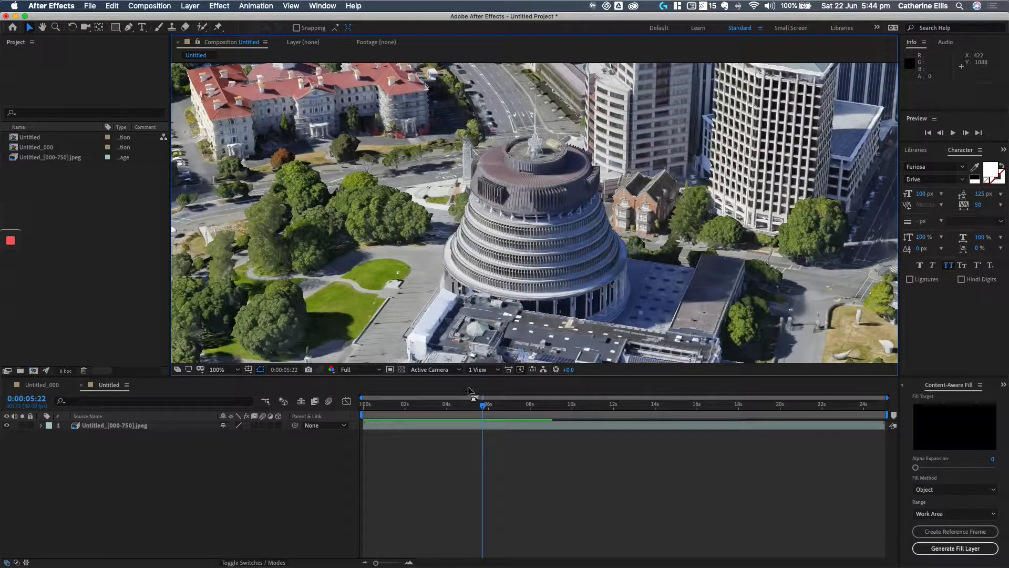
Step: Return the playhead to about the start of the composition and set the viewer magnification to 50%
{"action": "left_click_drag", "start_coordinate": [482, 405], "coordinate": [363, 412]}
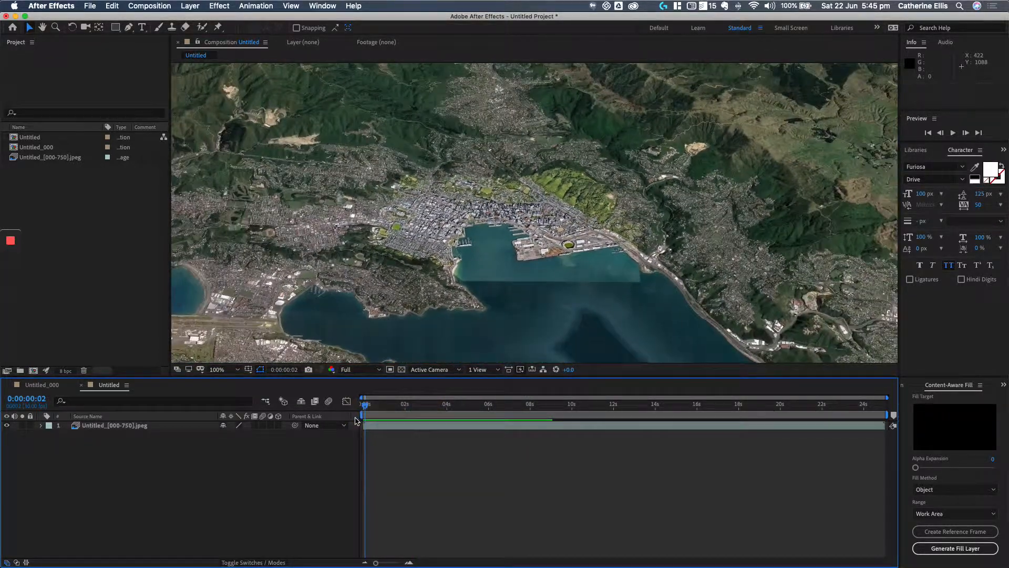
{"action": "left_click", "coordinate": [237, 370]}
{"action": "left_click", "coordinate": [224, 476]}
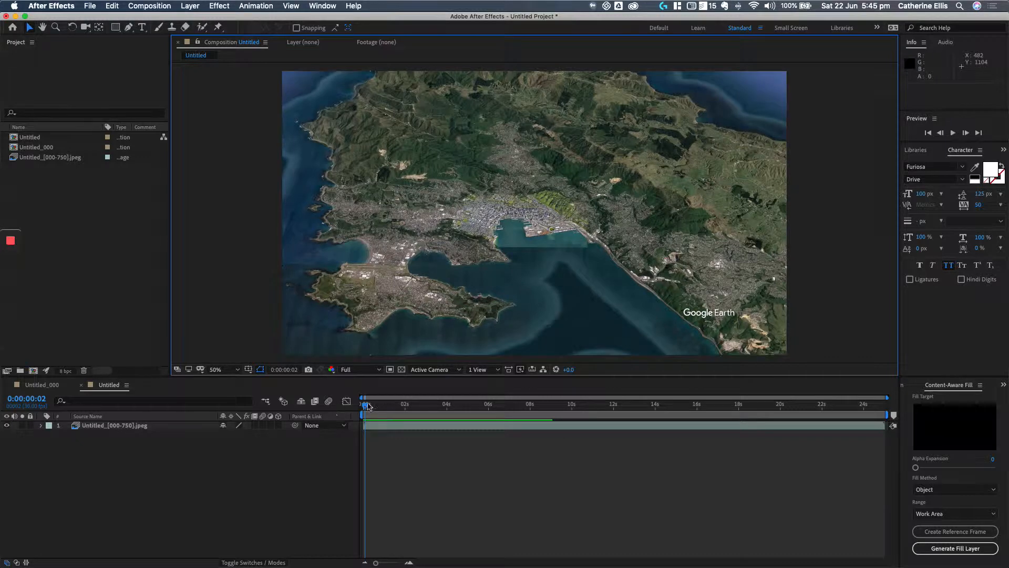
Step: Preview the fly-in and orbit by scrubbing to about 0:00:07:15, back to 0:00:04:18, and on to 0:00:05:17
{"action": "left_click_drag", "start_coordinate": [368, 407], "coordinate": [521, 408]}
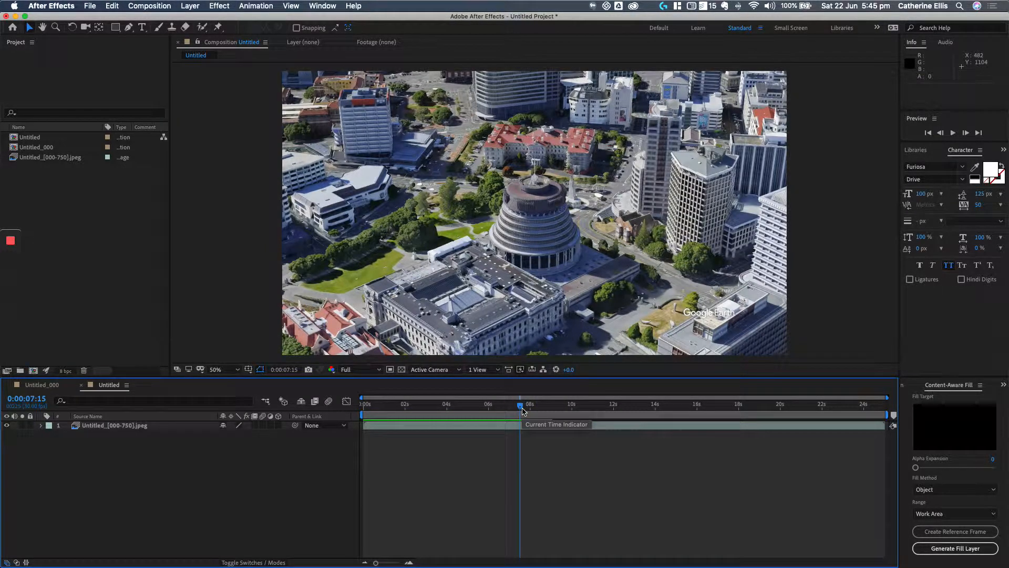
{"action": "left_click_drag", "start_coordinate": [522, 408], "coordinate": [459, 411]}
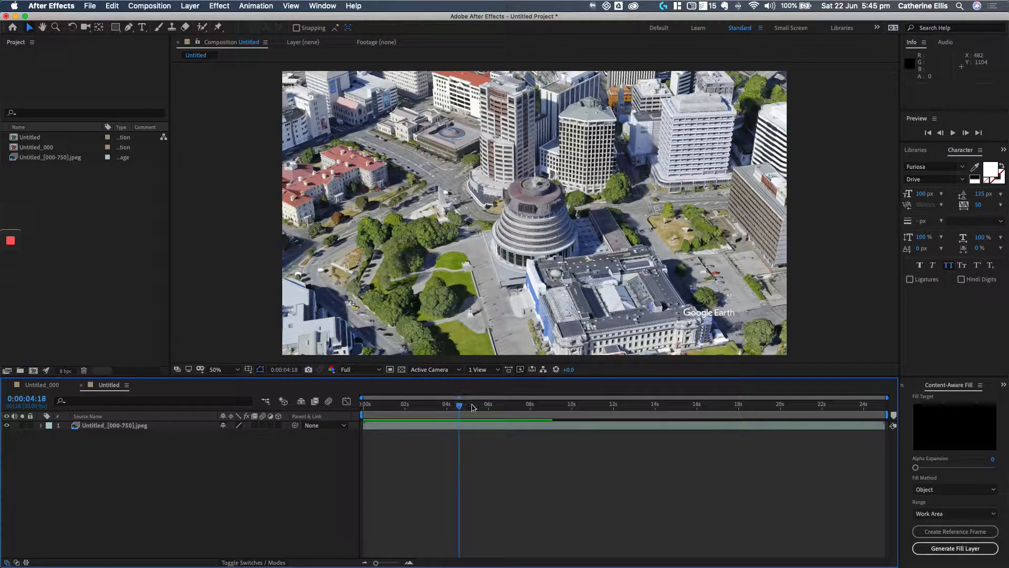
{"action": "mouse_move", "coordinate": [461, 408]}
{"action": "left_mouse_down"}
{"action": "mouse_move", "coordinate": [438, 405]}
{"action": "mouse_move", "coordinate": [479, 403]}
{"action": "left_mouse_up"}
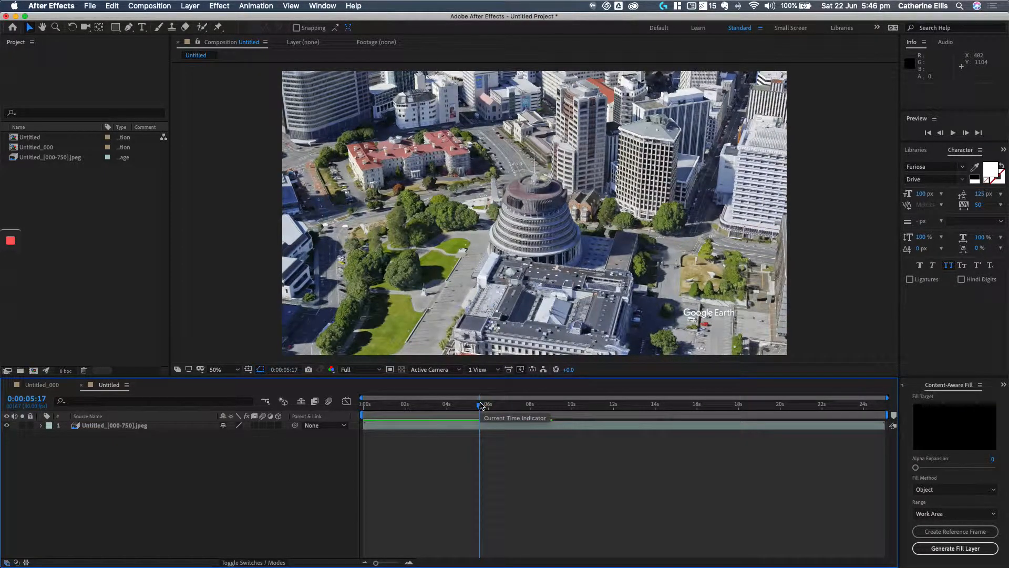